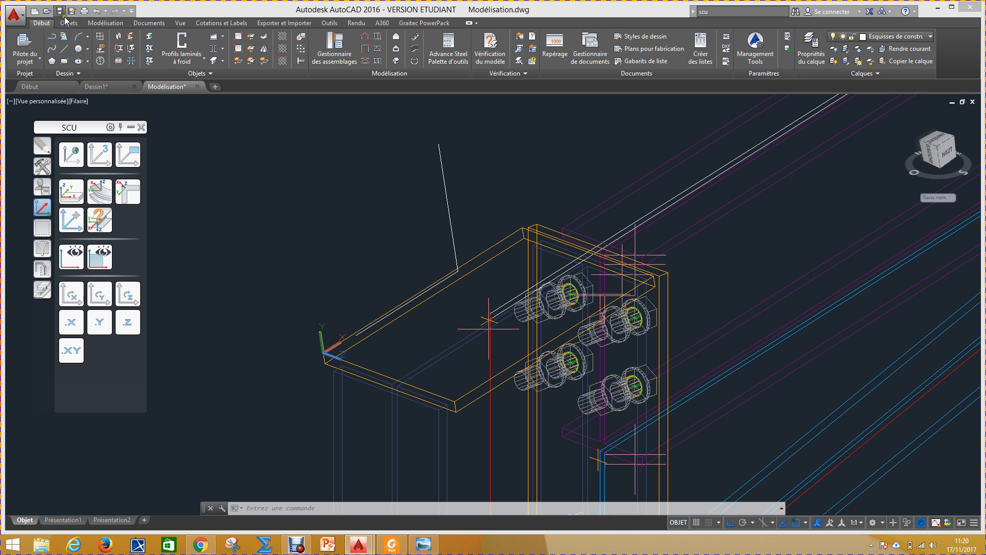
# Step: Sketch a stepped section of four segments freehand in the empty area beside the column for a trial user-section beam
pyautogui.click(131, 37)
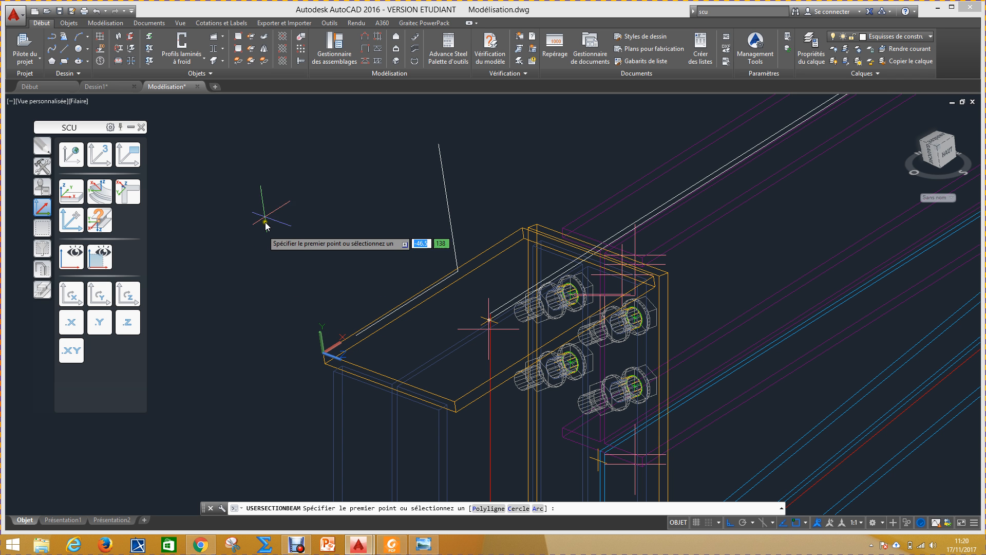
pyautogui.click(239, 269)
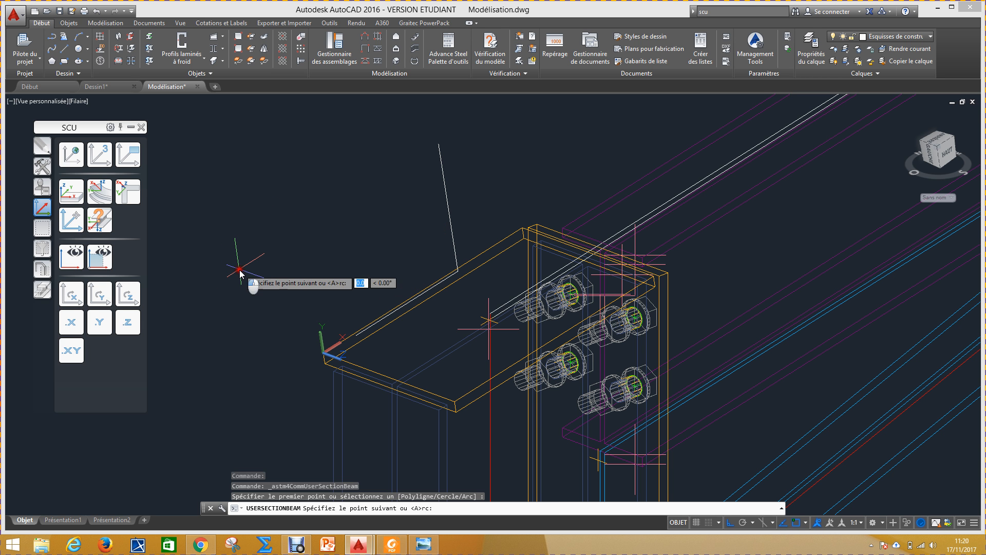
pyautogui.click(337, 212)
pyautogui.click(329, 144)
pyautogui.click(256, 187)
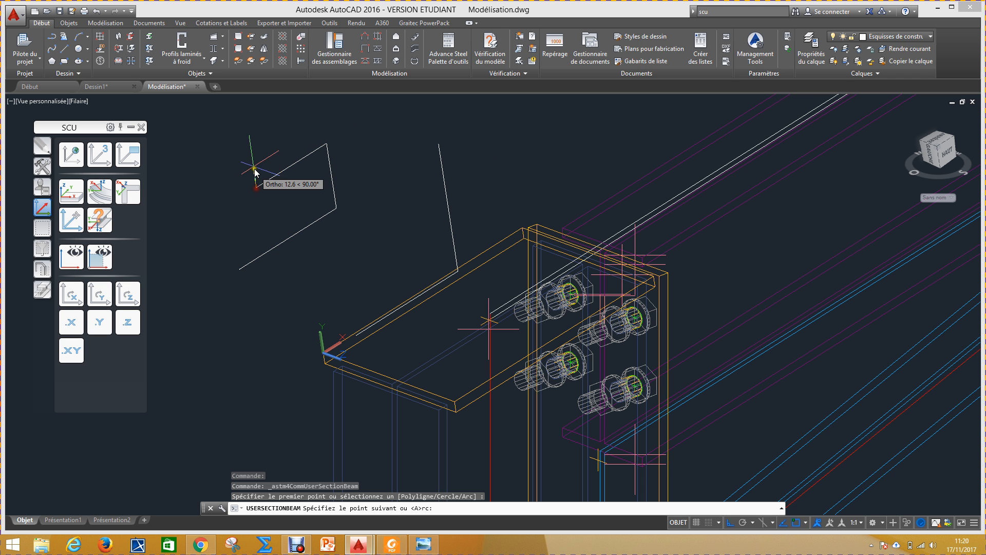
pyautogui.click(248, 125)
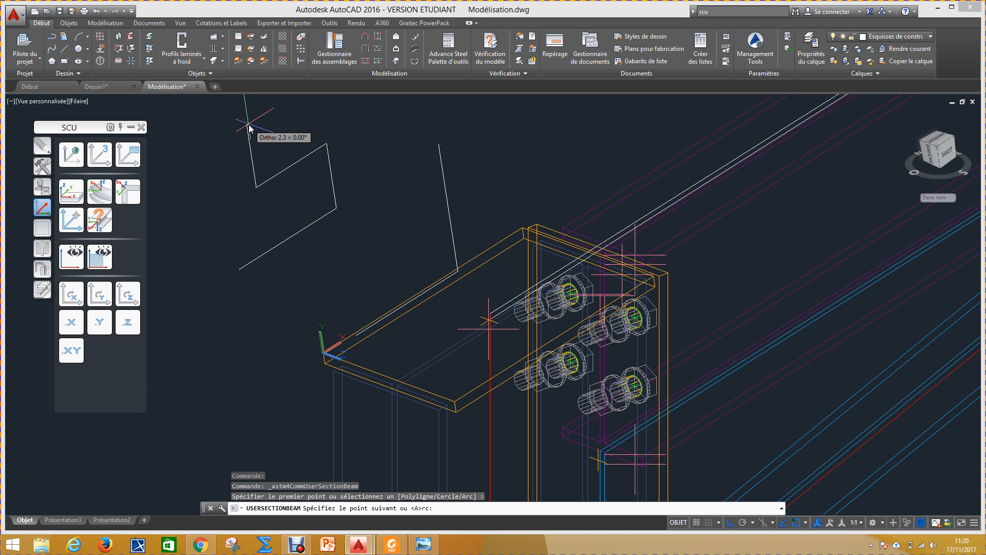
pyautogui.press('Return')
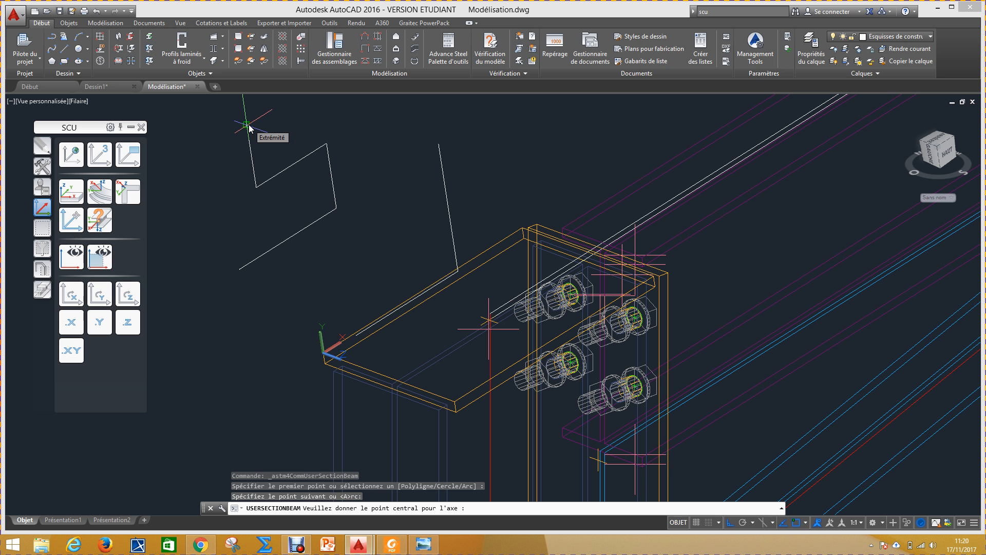
# Step: Give the stepped section a centre point at its corner and a 100-long axis along Z, then close the profile properties
pyautogui.click(336, 209)
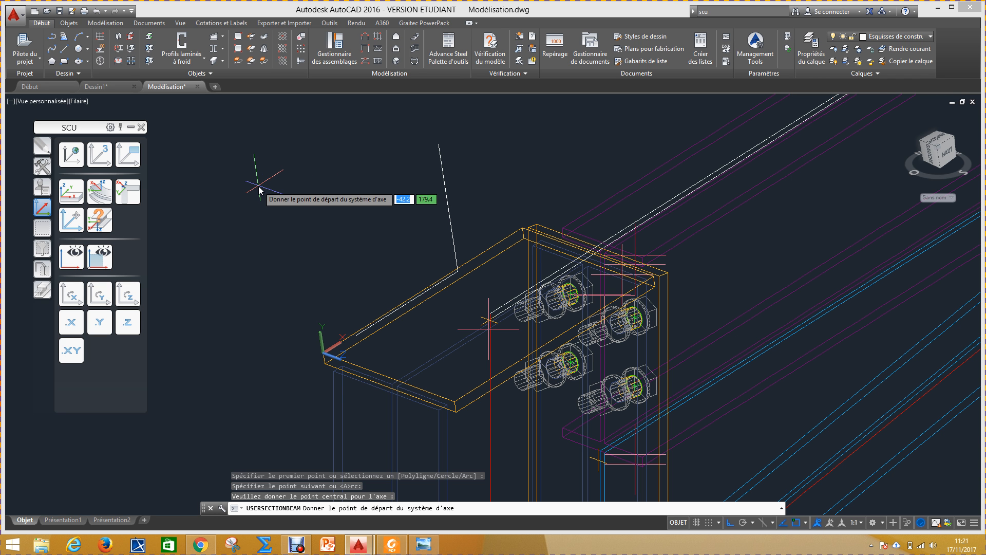
pyautogui.click(269, 201)
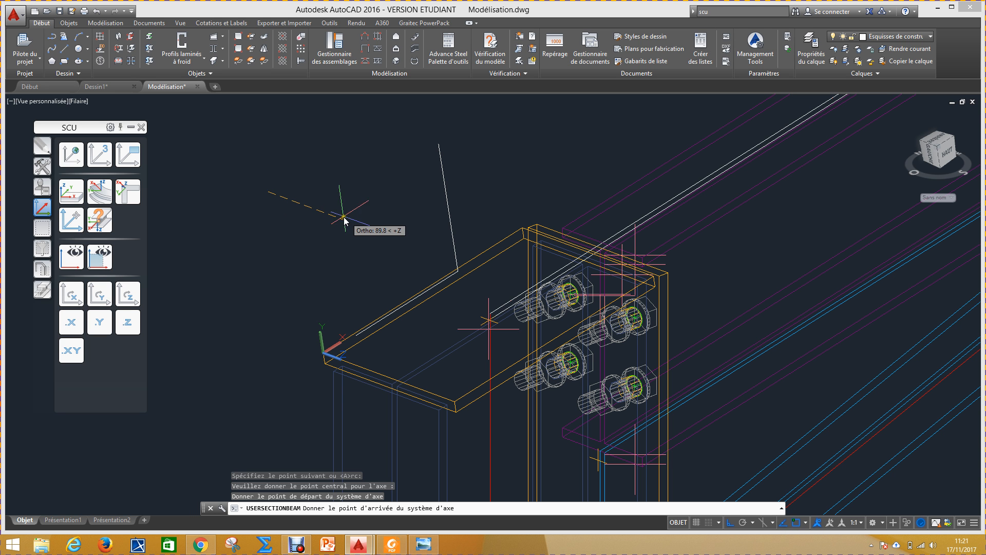
pyautogui.write('100')
pyautogui.press('Return')
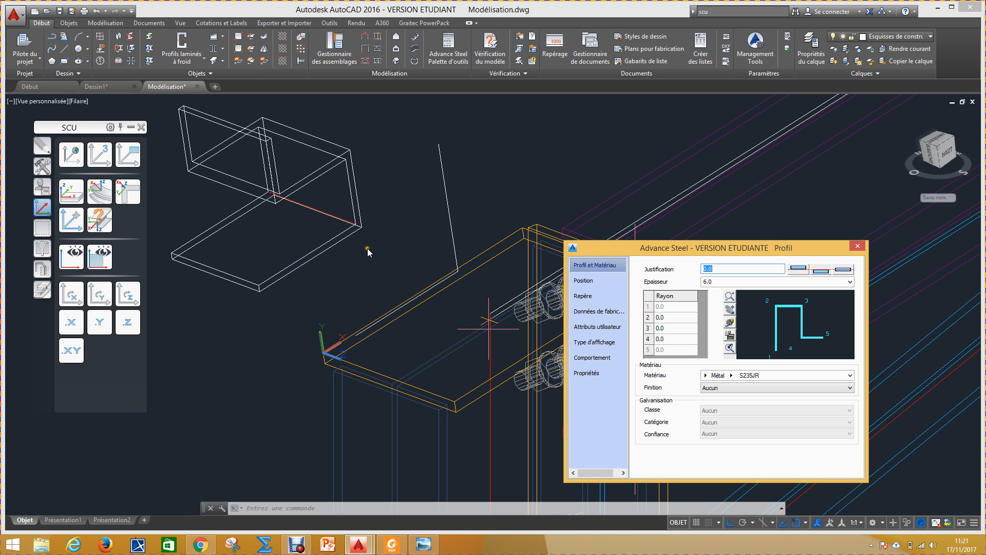
pyautogui.click(585, 295)
pyautogui.click(681, 327)
pyautogui.click(857, 245)
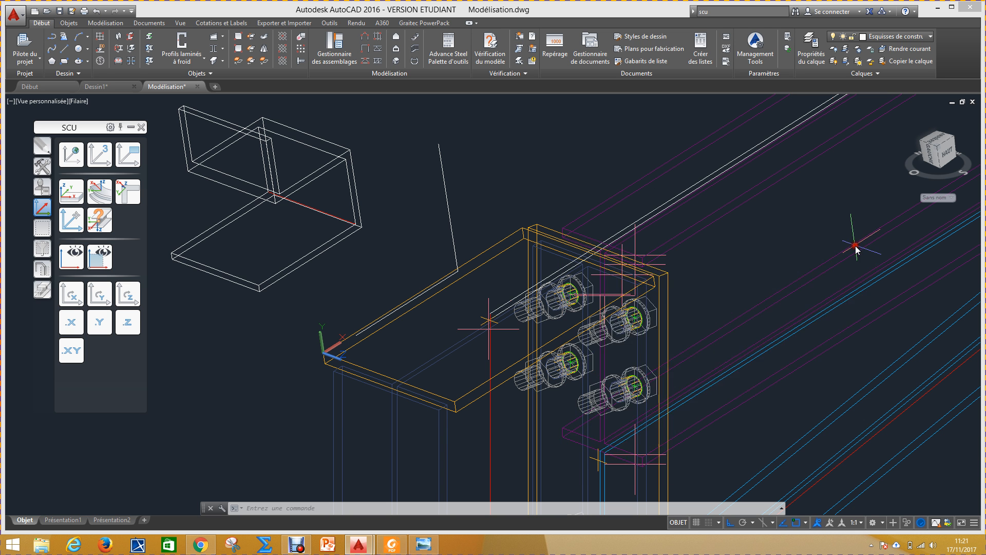
# Step: Delete the trial stepped folded plate
pyautogui.click(343, 163)
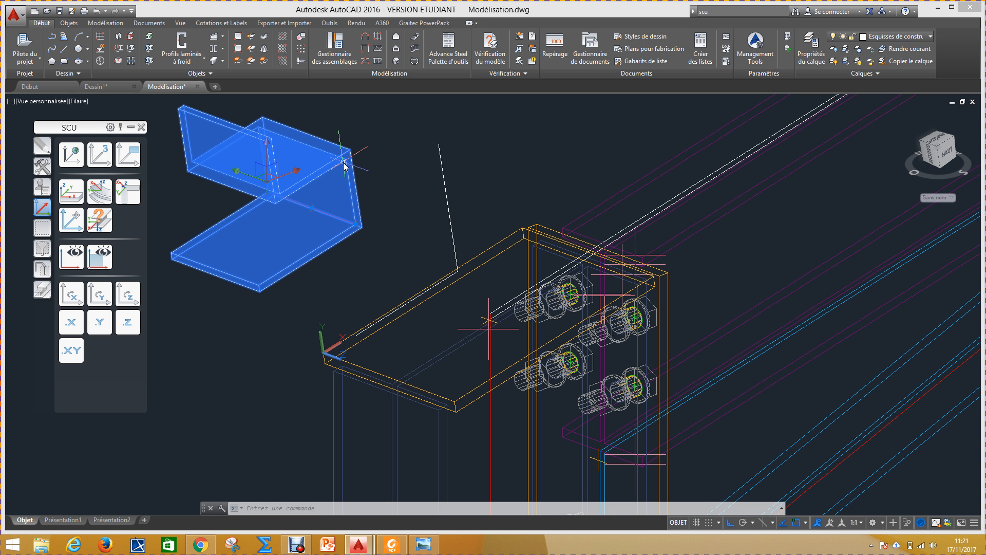
pyautogui.press('Delete')
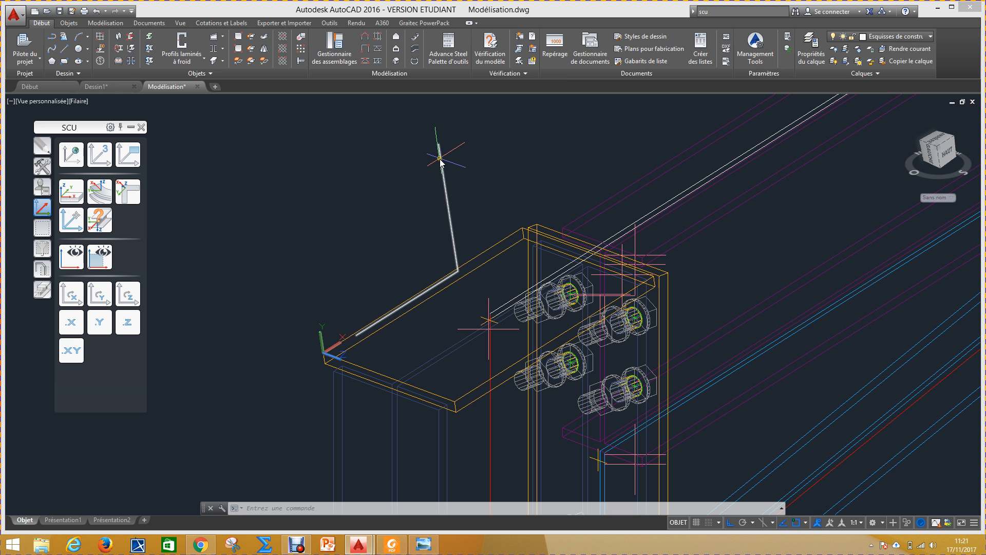
# Step: Create a user-section beam from the existing L-shaped polyline, with centre and axis start at its corner and a length of 90 along Z
pyautogui.click(131, 37)
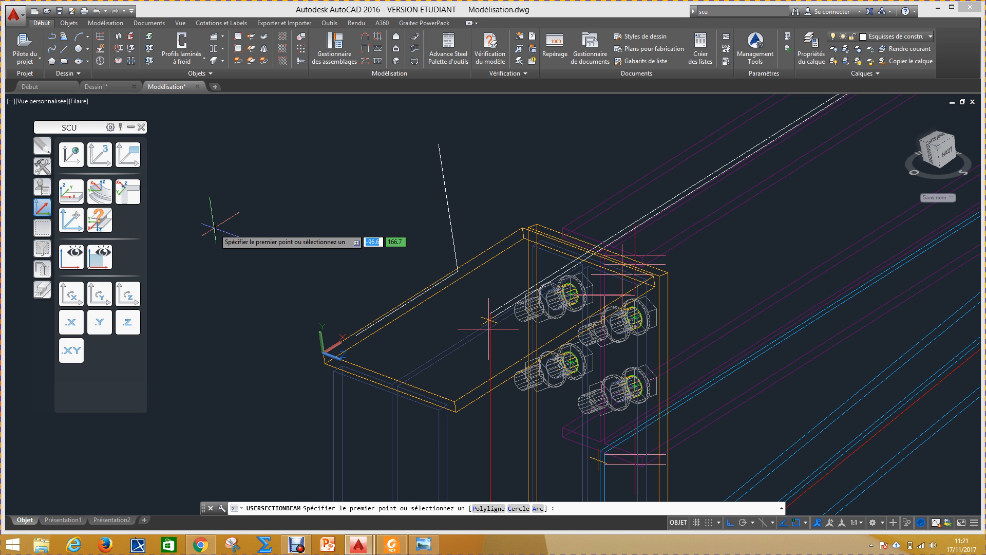
pyautogui.write('p')
pyautogui.press('Return')
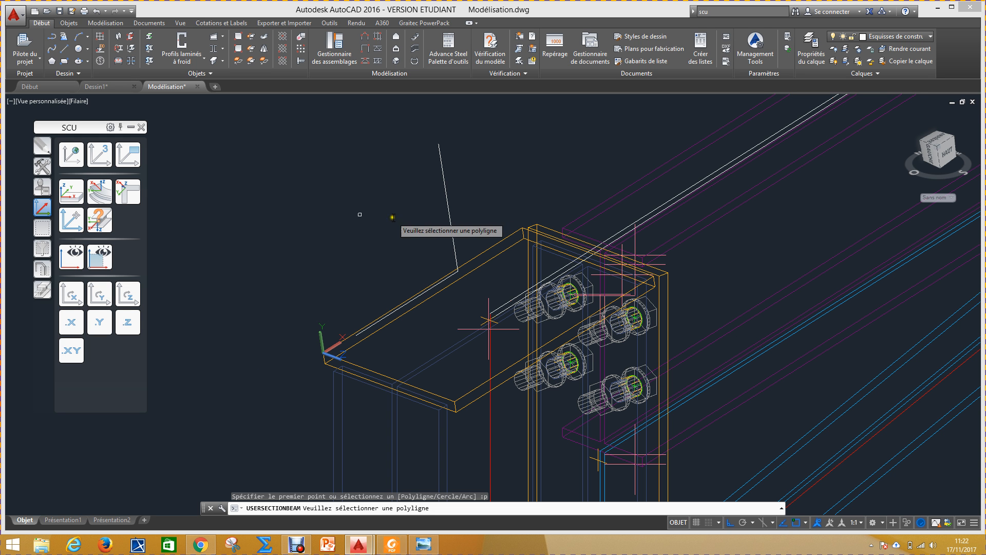
pyautogui.click(444, 182)
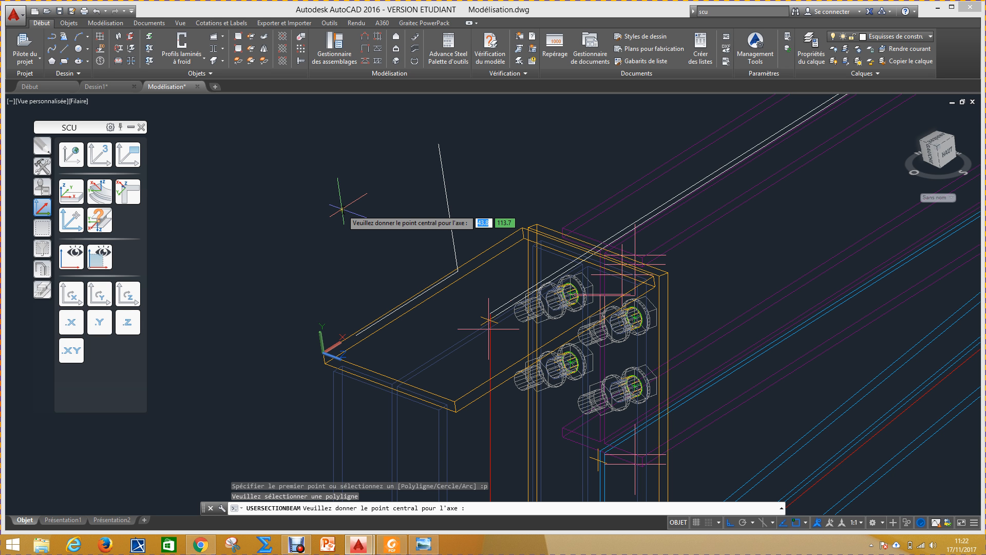
pyautogui.click(461, 275)
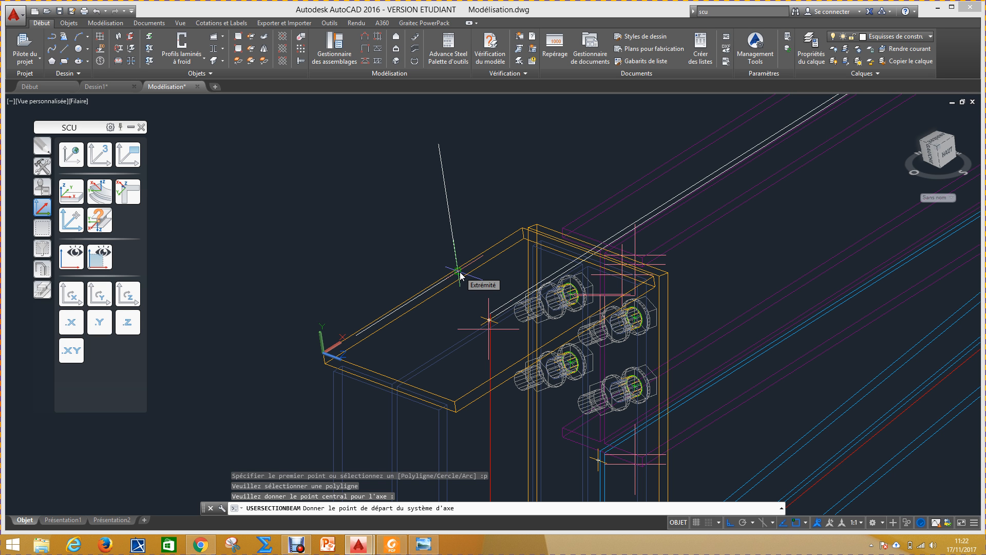
pyautogui.click(460, 275)
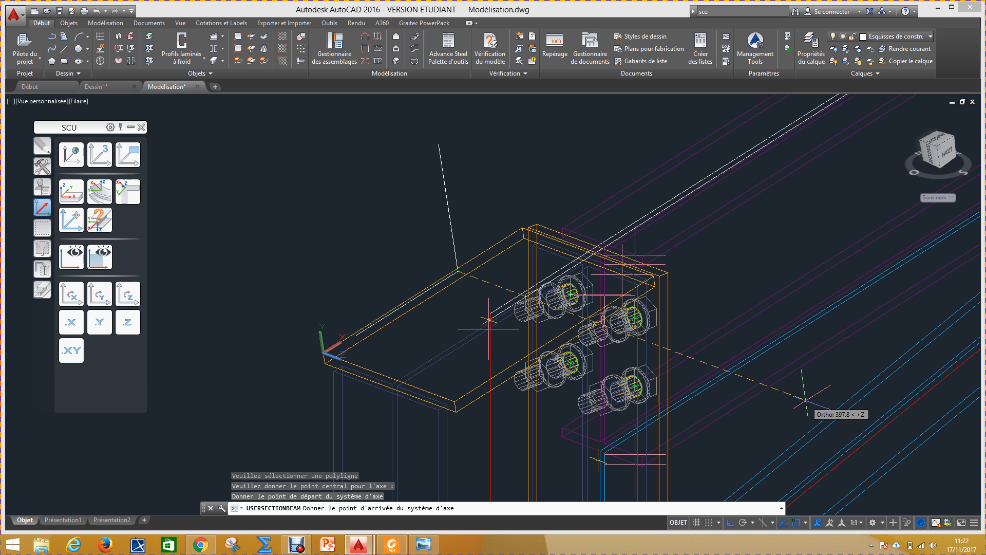
pyautogui.write('9')
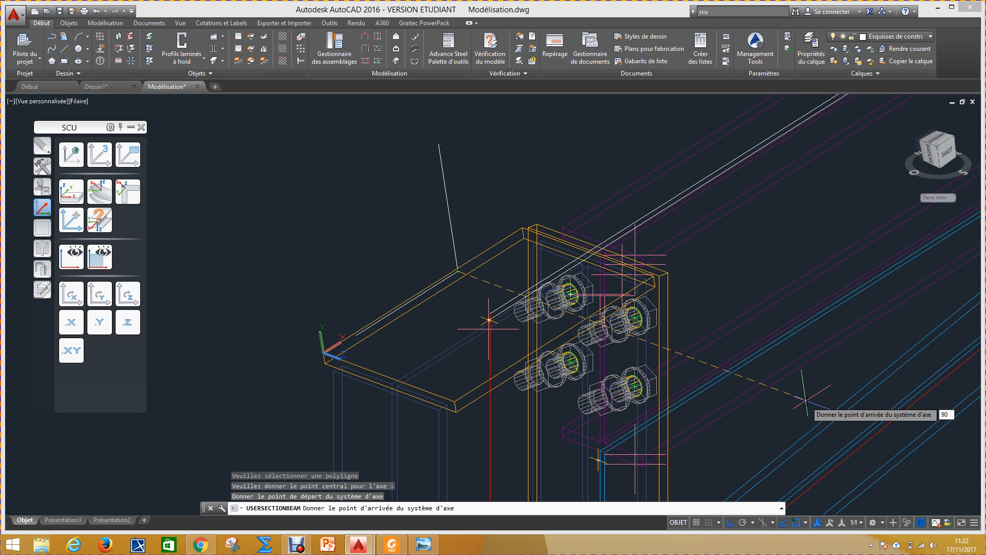
pyautogui.write('0')
pyautogui.press('Return')
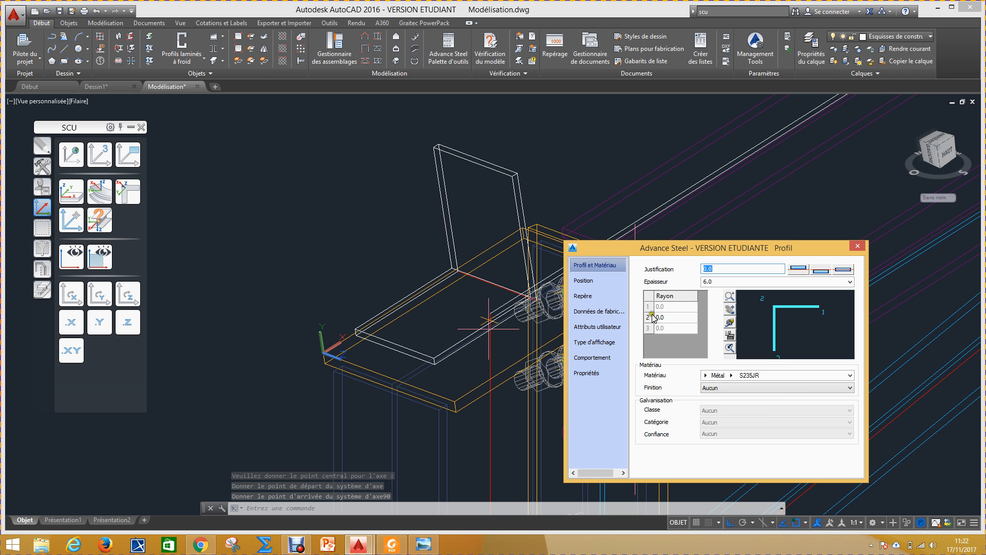
# Step: Set the L-shaped plate's thickness to 4 and the bend radius at vertex 2 to 4
pyautogui.click(669, 318)
pyautogui.click(718, 281)
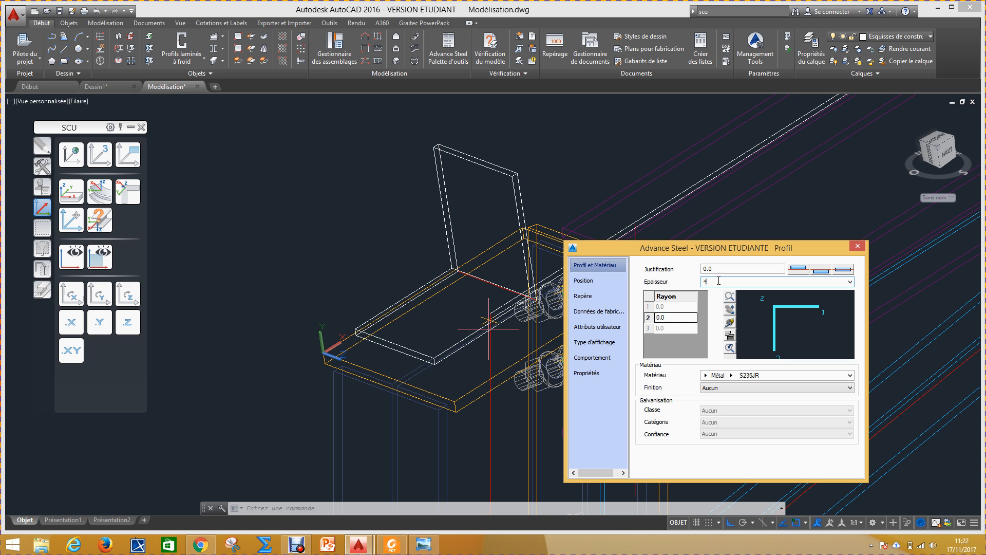
pyautogui.click(671, 318)
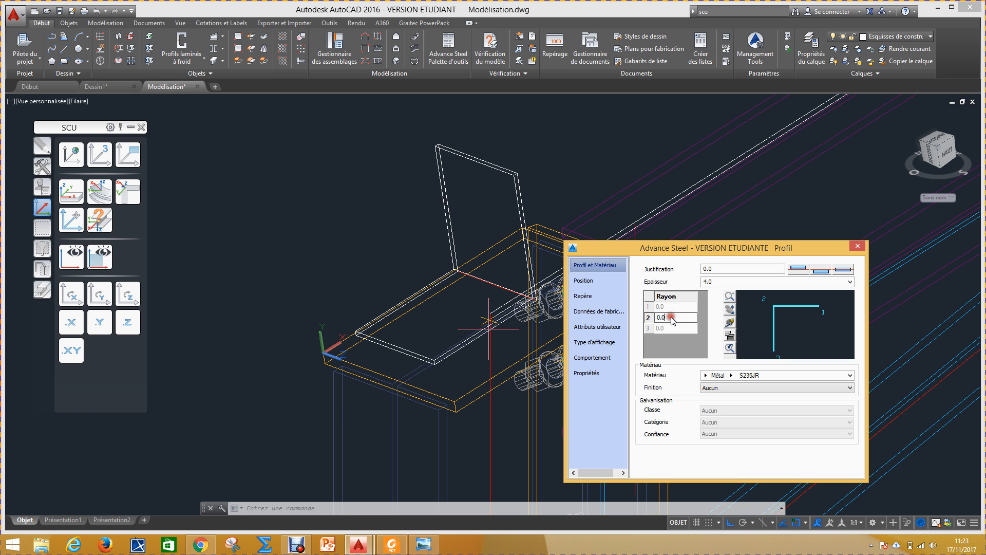
pyautogui.click(650, 317)
pyautogui.write('4')
pyautogui.click(714, 281)
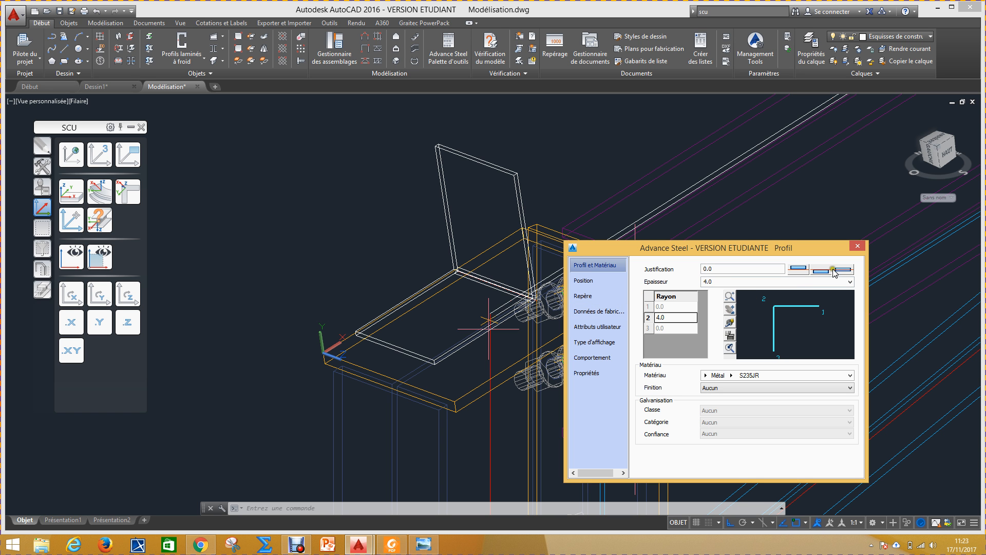
# Step: Toggle the L-shaped plate's justification between 1.0 and 0.0 to compare its offset from the polyline
pyautogui.click(799, 269)
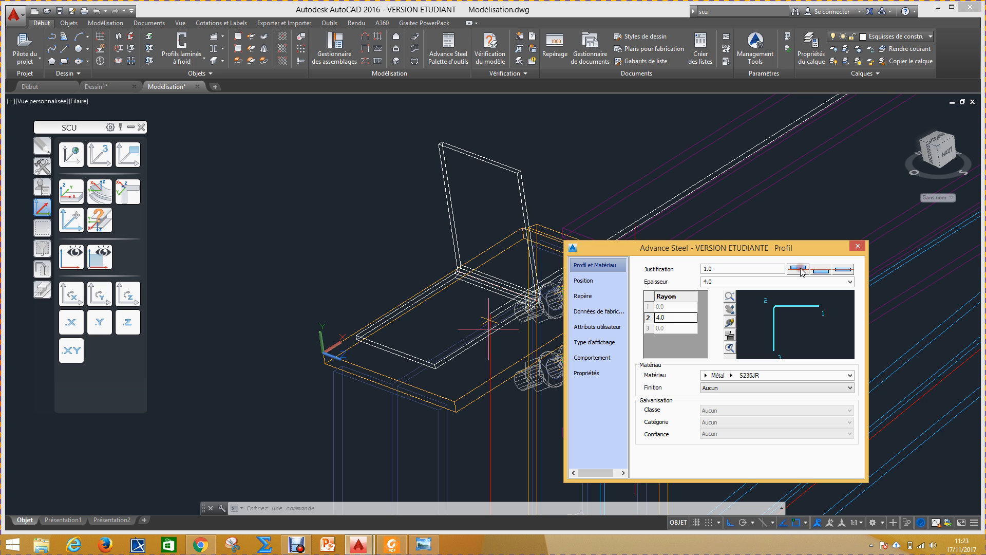
pyautogui.click(822, 270)
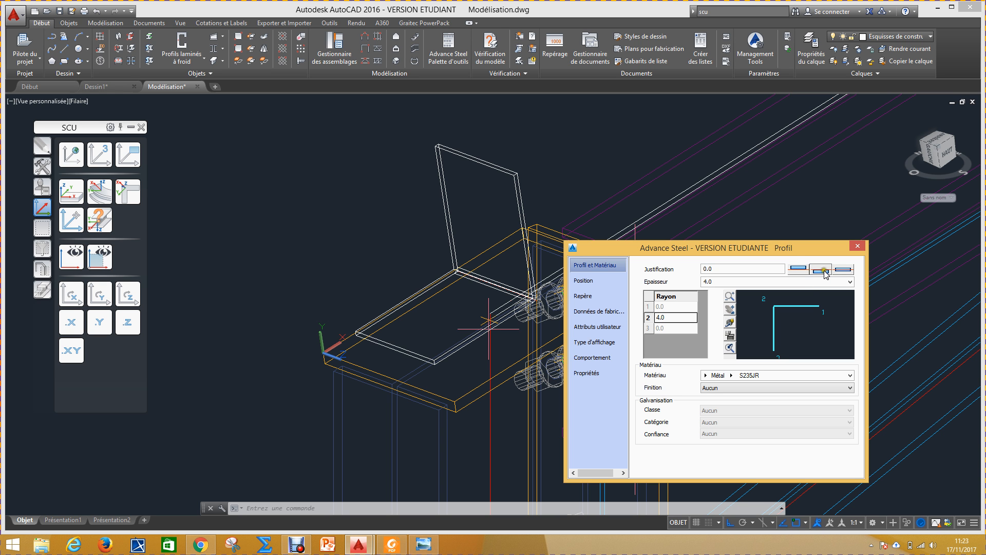
pyautogui.click(796, 269)
pyautogui.click(818, 270)
pyautogui.moveTo(468, 347); pyautogui.dragTo(398, 306)
pyautogui.keyDown('shift'); pyautogui.moveTo(398, 307); pyautogui.dragTo(453, 329, button='middle'); pyautogui.keyUp('shift')
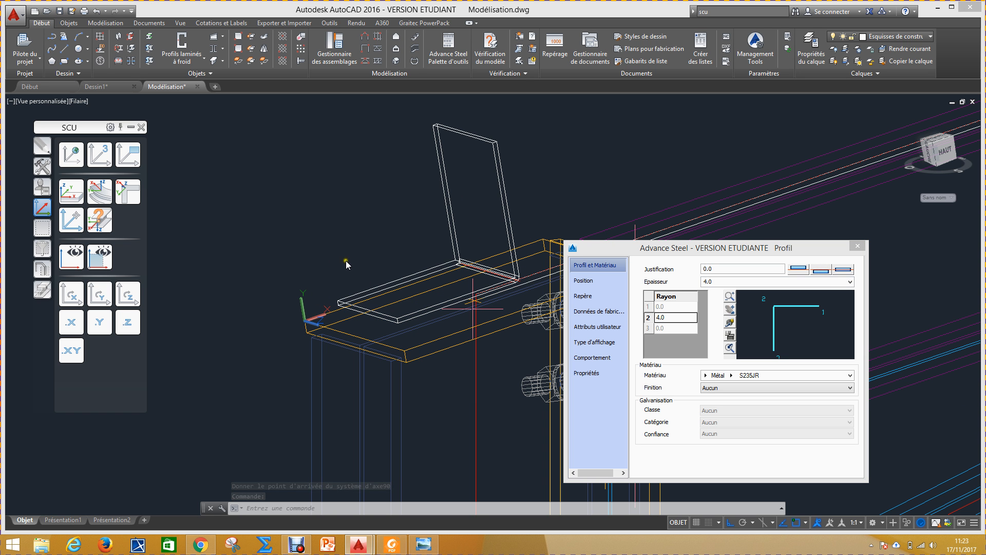
pyautogui.keyDown('shift'); pyautogui.moveTo(349, 282); pyautogui.dragTo(359, 297, button='middle'); pyautogui.keyUp('shift')
# Step: Set the L-shaped plate's justification to 1.0, check its position on the column cap plate, and close the profile properties
pyautogui.click(798, 269)
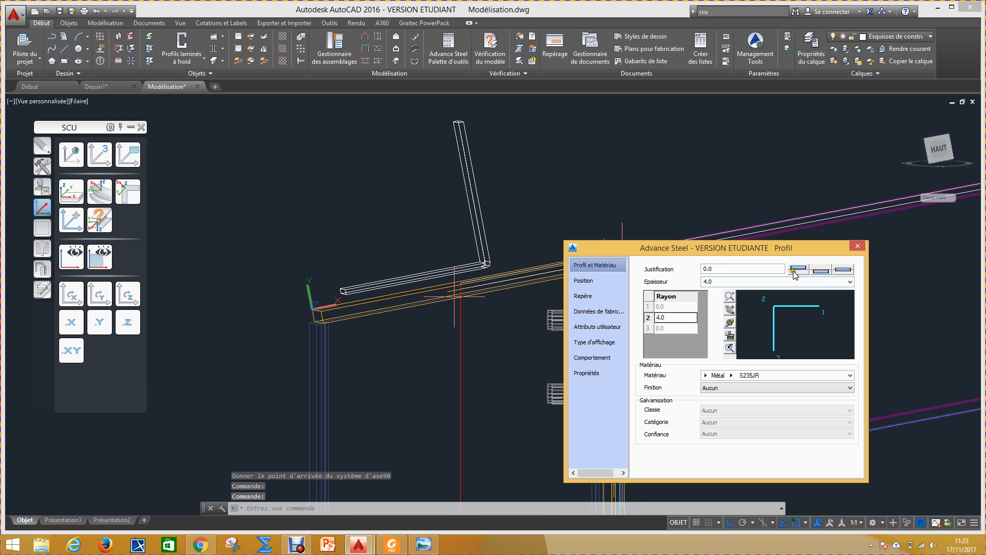
pyautogui.keyDown('shift'); pyautogui.moveTo(399, 258); pyautogui.dragTo(425, 308, button='middle'); pyautogui.keyUp('shift')
pyautogui.scroll(-2, 265, 209)
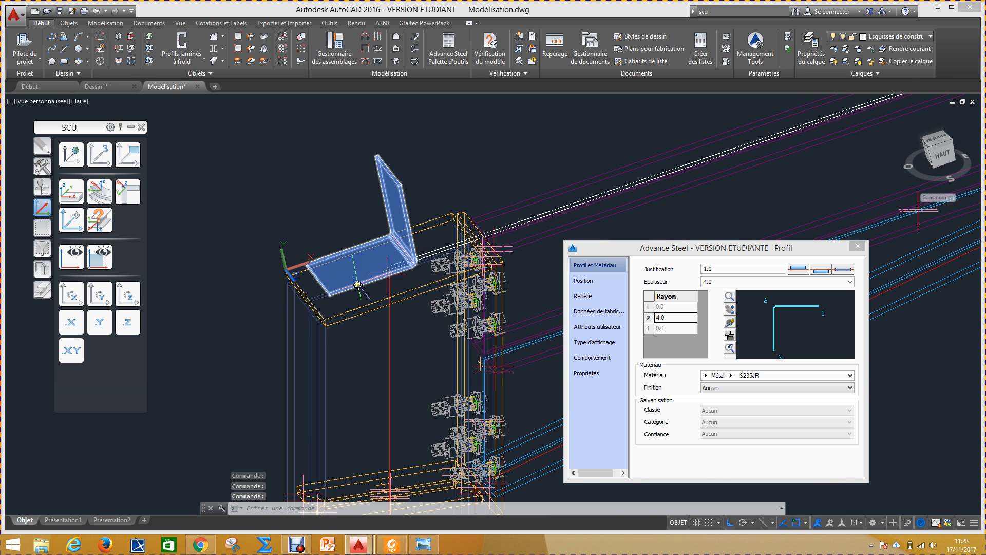
pyautogui.scroll(2, 358, 285)
pyautogui.scroll(3, 400, 295)
pyautogui.scroll(-2, 374, 334)
pyautogui.scroll(1, 388, 274)
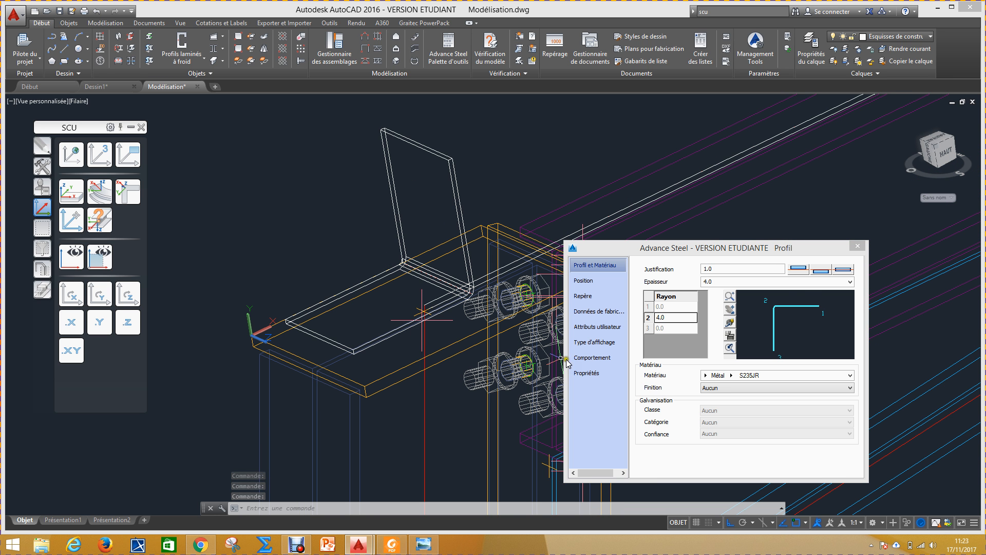
pyautogui.click(858, 246)
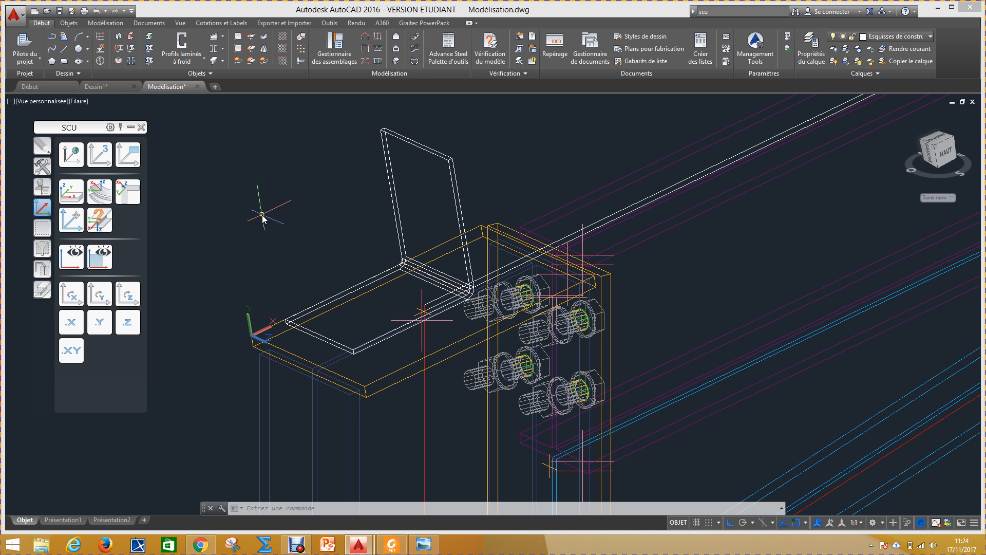
# Step: Assign the L-shaped folded plate to the Tôles layer and clear the selection
pyautogui.click(400, 139)
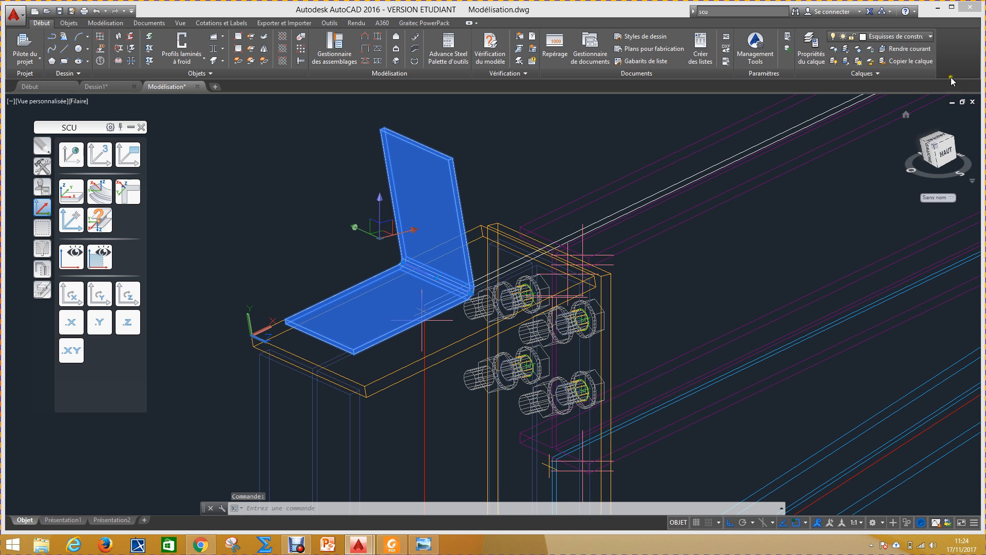
pyautogui.click(930, 36)
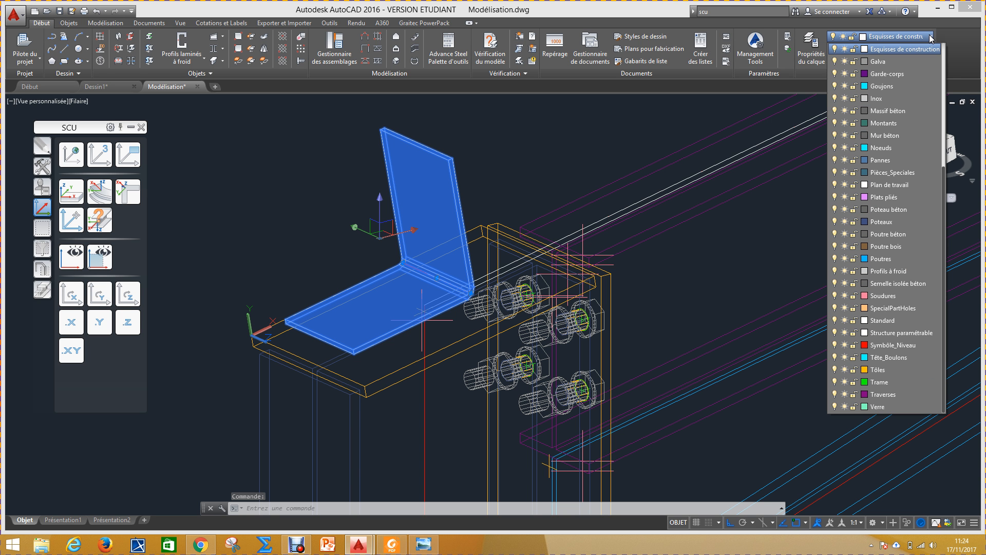
pyautogui.click(881, 369)
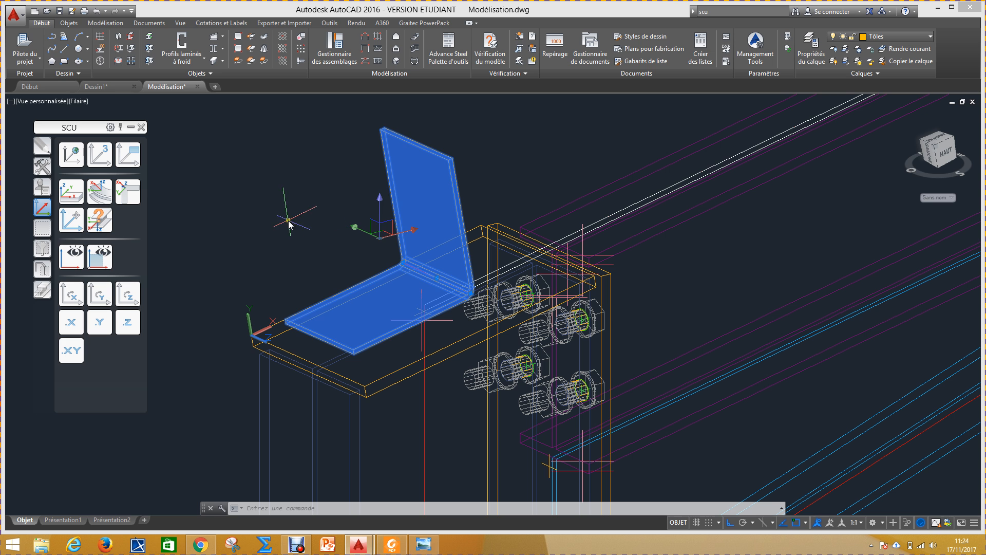
pyautogui.press('Escape')
pyautogui.press('Escape')
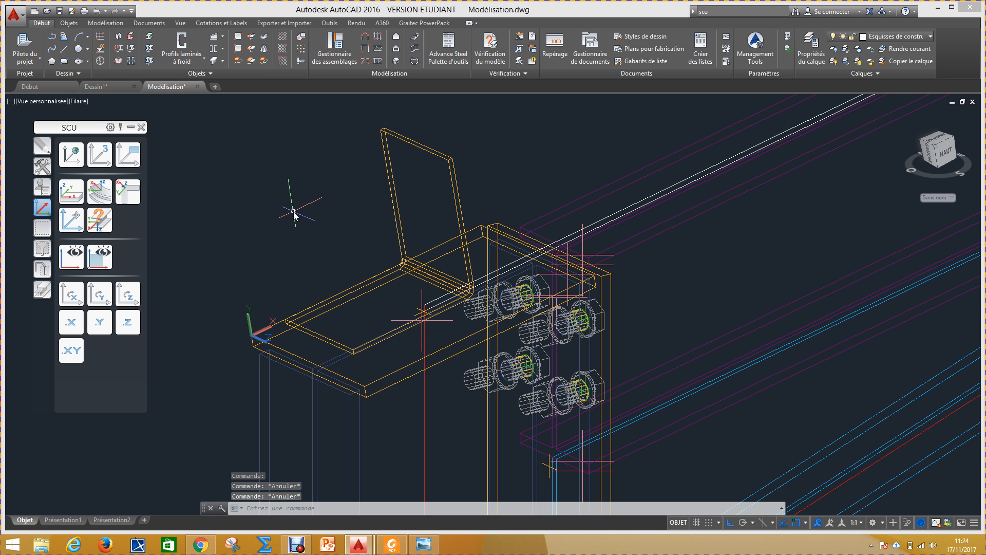